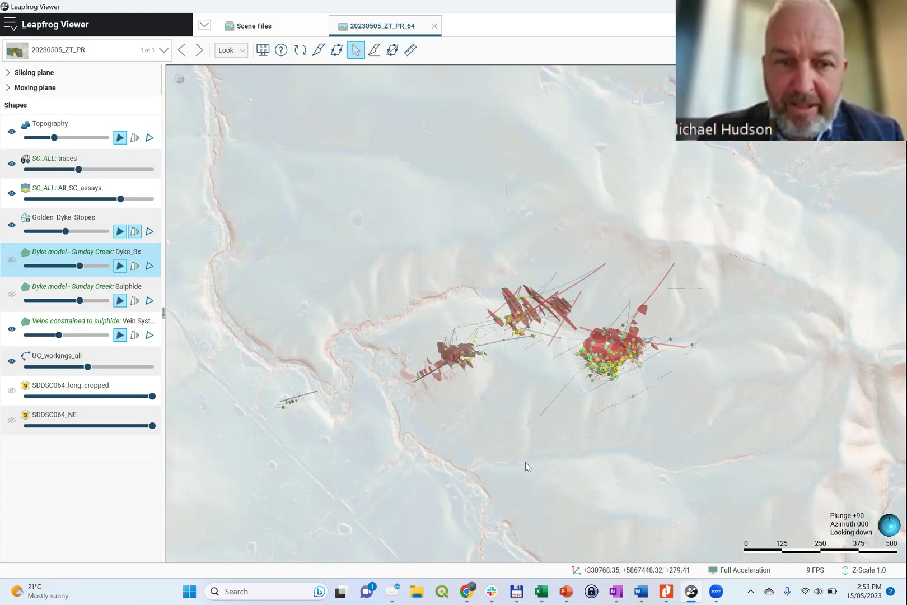
# Step: Hide the topography and view the drillholes and vein shapes side-on from the south
pyautogui.moveTo(521, 479); pyautogui.dragTo(497, 222)
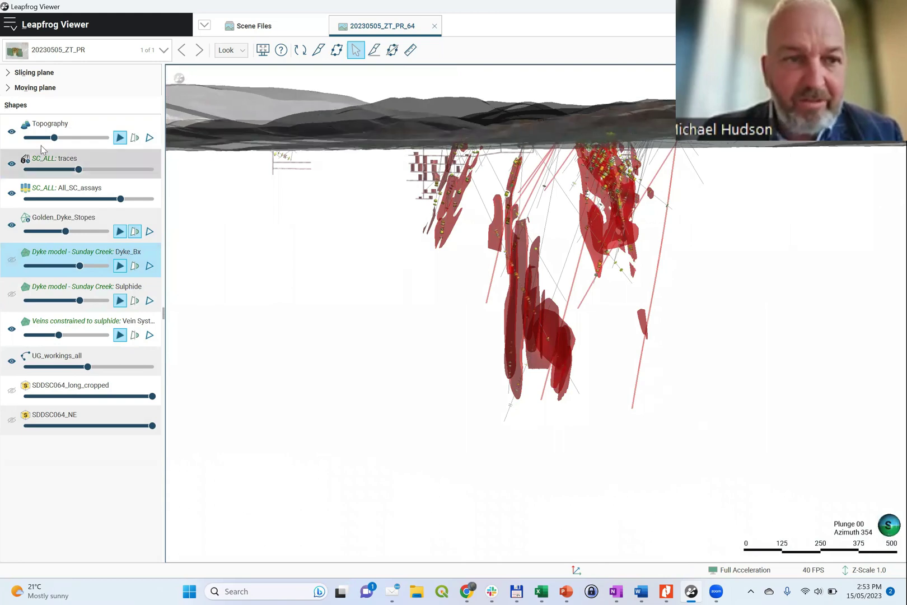
pyautogui.click(11, 133)
pyautogui.scroll(3, 518, 225)
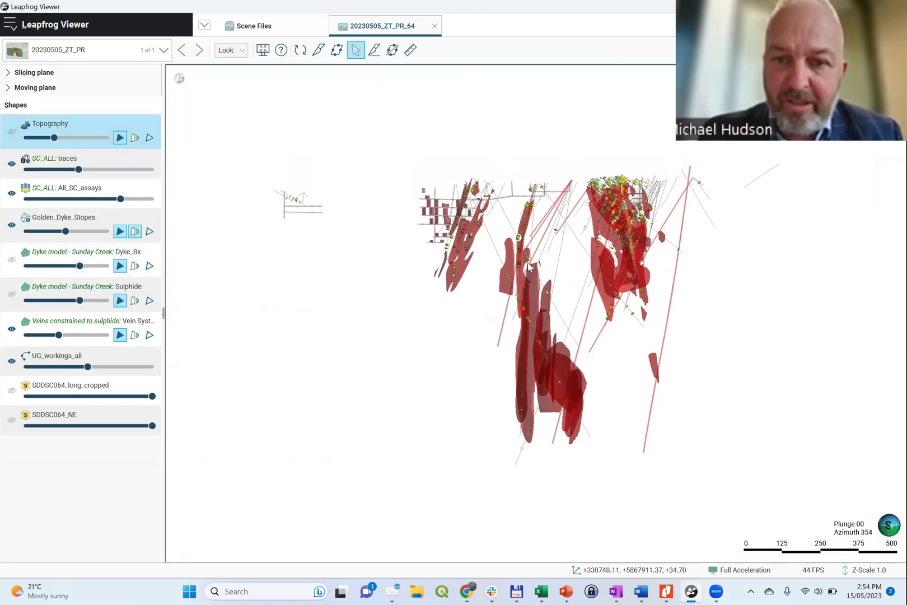
pyautogui.scroll(4, 529, 267)
pyautogui.scroll(-5, 529, 268)
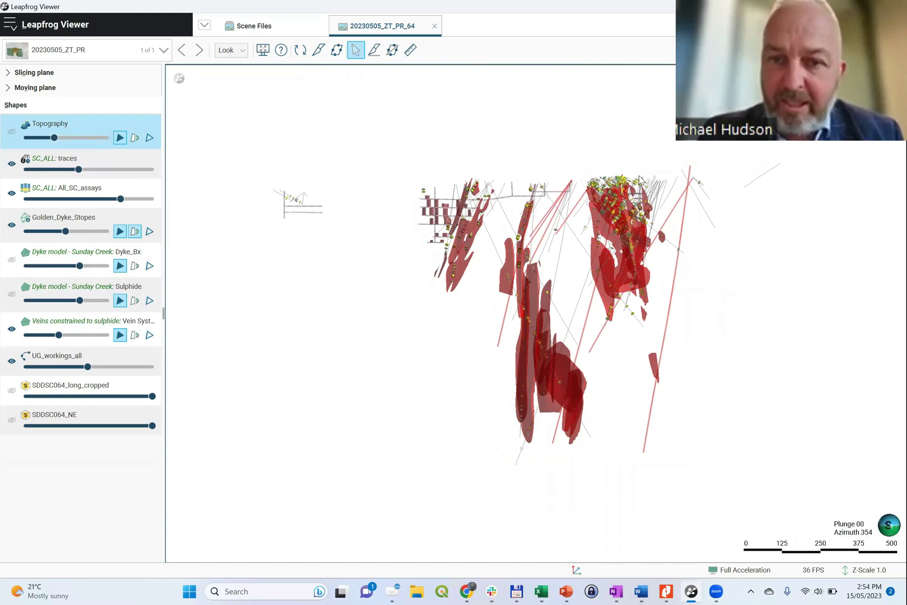
pyautogui.moveTo(644, 375); pyautogui.dragTo(577, 391)
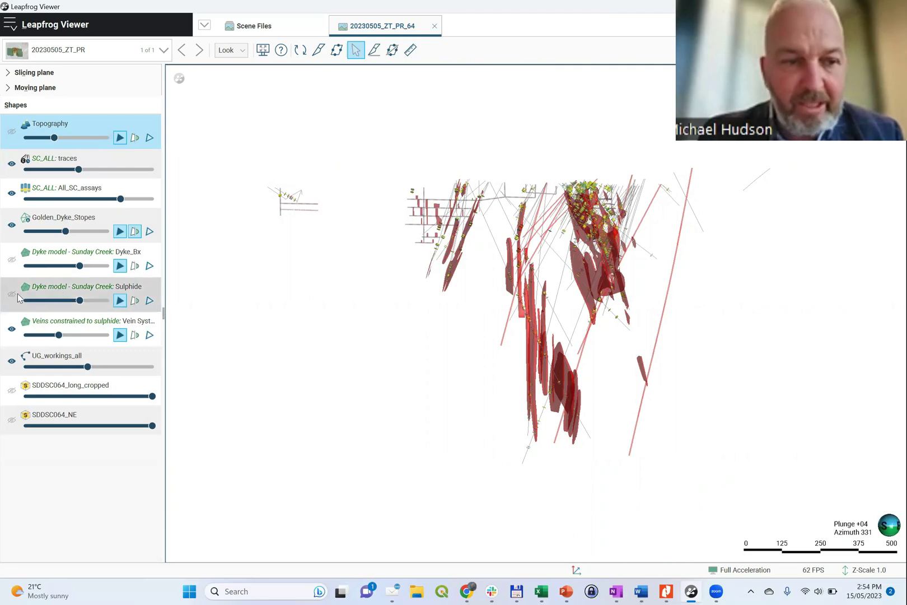
# Step: Display the Dyke_Bx volume around the veins, hide it again, and examine the veins from several directions
pyautogui.click(11, 259)
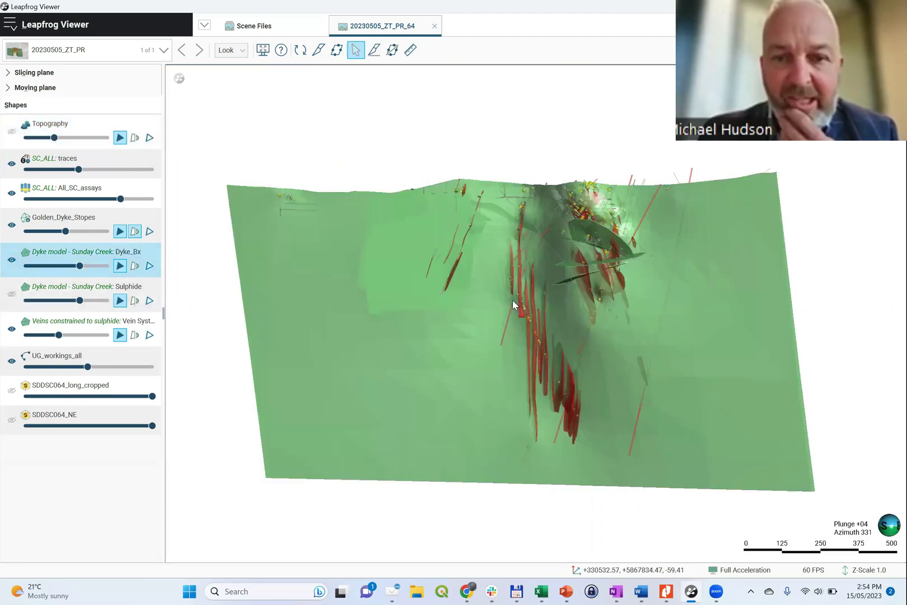
pyautogui.moveTo(650, 317)
pyautogui.mouseDown()
pyautogui.moveTo(219, 342)
pyautogui.moveTo(571, 354)
pyautogui.moveTo(715, 327)
pyautogui.moveTo(724, 408)
pyautogui.moveTo(716, 327)
pyautogui.moveTo(741, 289)
pyautogui.moveTo(887, 301)
pyautogui.moveTo(344, 317)
pyautogui.moveTo(647, 311)
pyautogui.mouseUp()
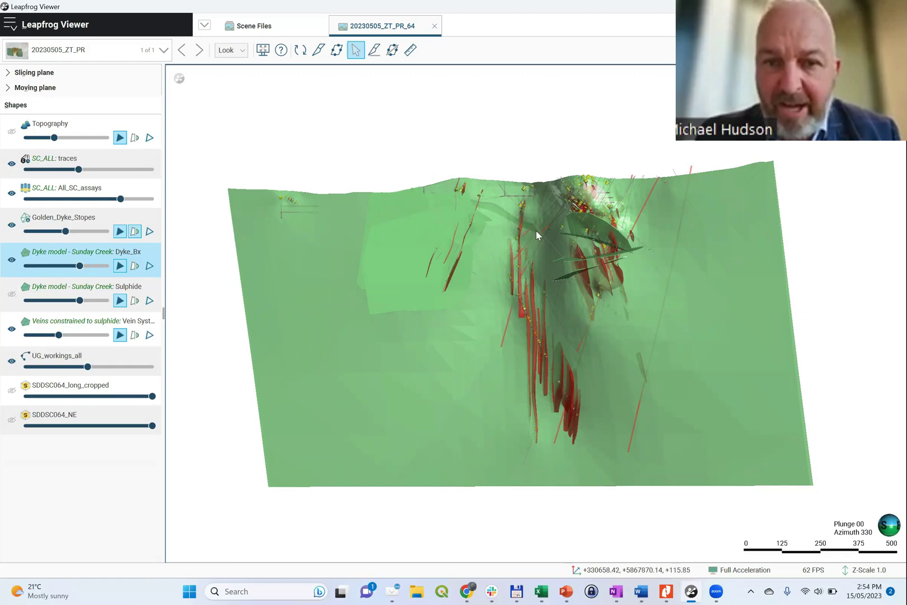
pyautogui.click(11, 259)
pyautogui.moveTo(524, 326); pyautogui.dragTo(448, 268)
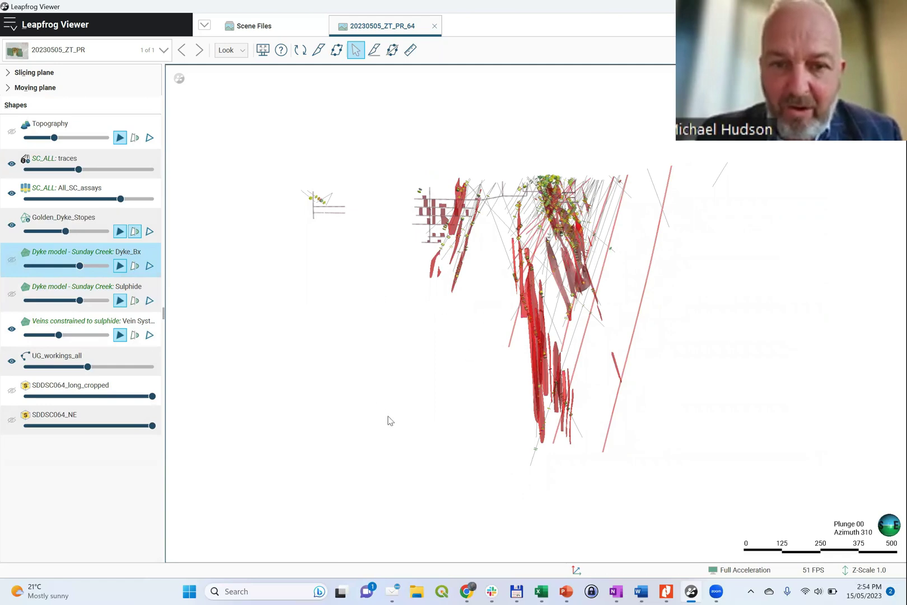
pyautogui.moveTo(570, 367); pyautogui.dragTo(705, 331)
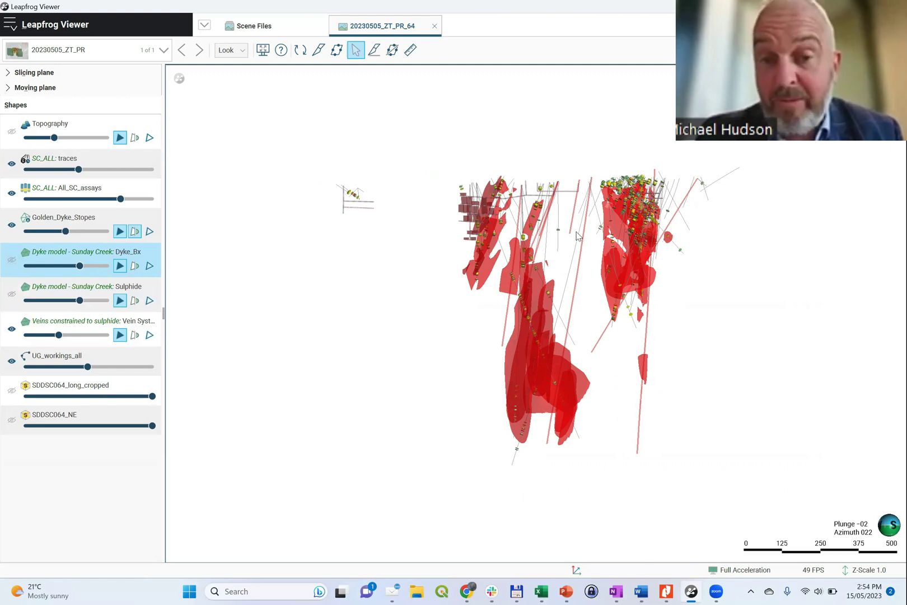
pyautogui.moveTo(593, 237); pyautogui.dragTo(583, 187)
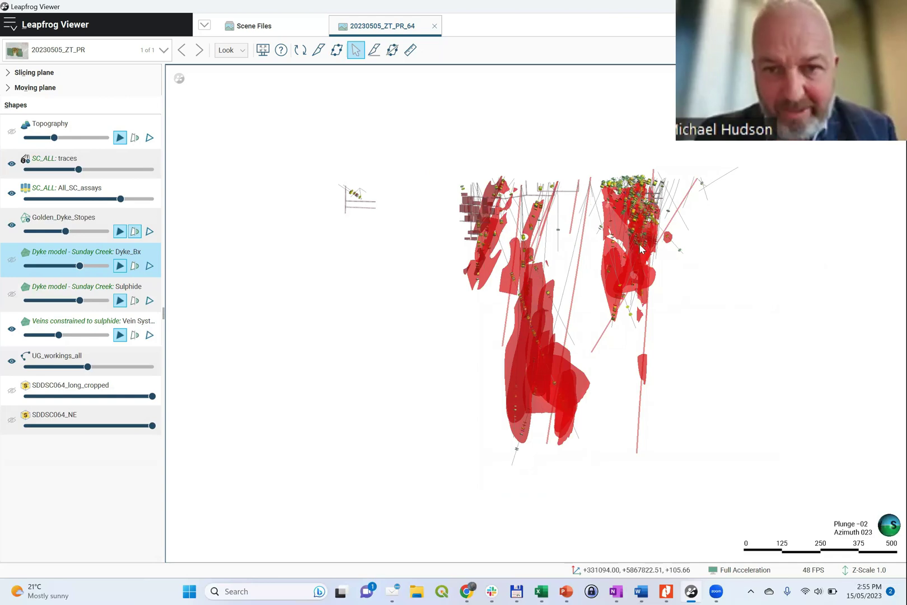
# Step: Display the Sulphide and Dyke_Bx volumes together to compare their extents, and hide both again
pyautogui.moveTo(521, 334); pyautogui.dragTo(269, 319)
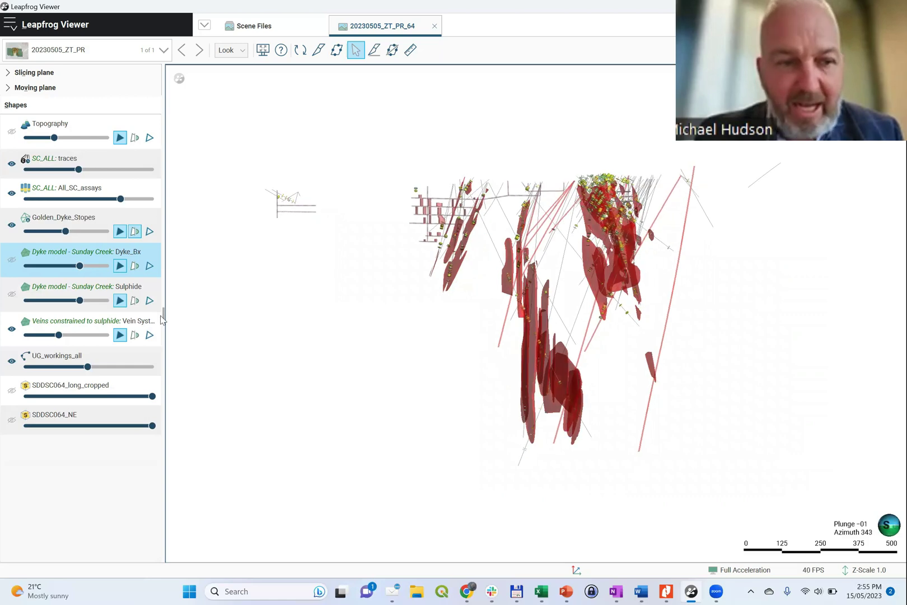
pyautogui.click(11, 295)
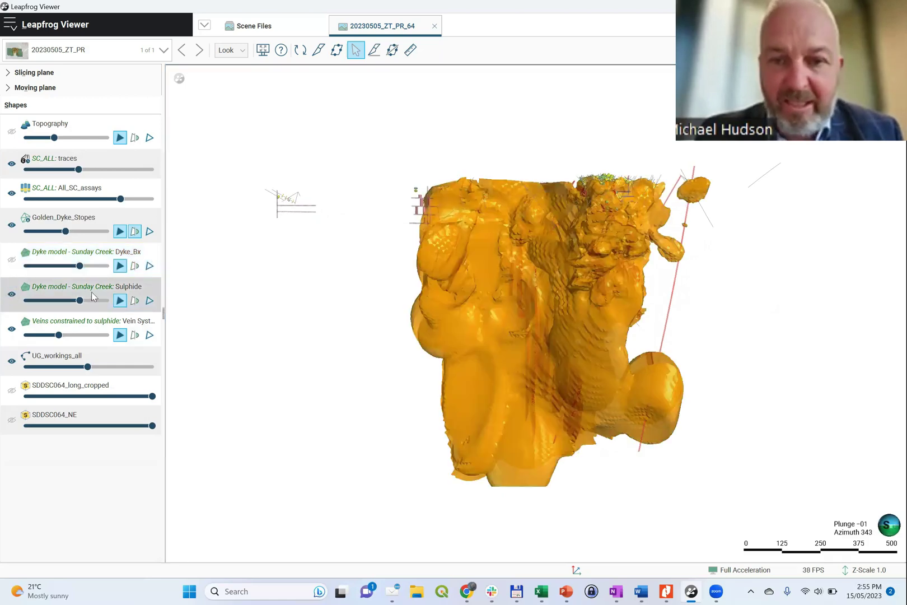
pyautogui.click(11, 260)
pyautogui.moveTo(644, 318); pyautogui.dragTo(569, 332)
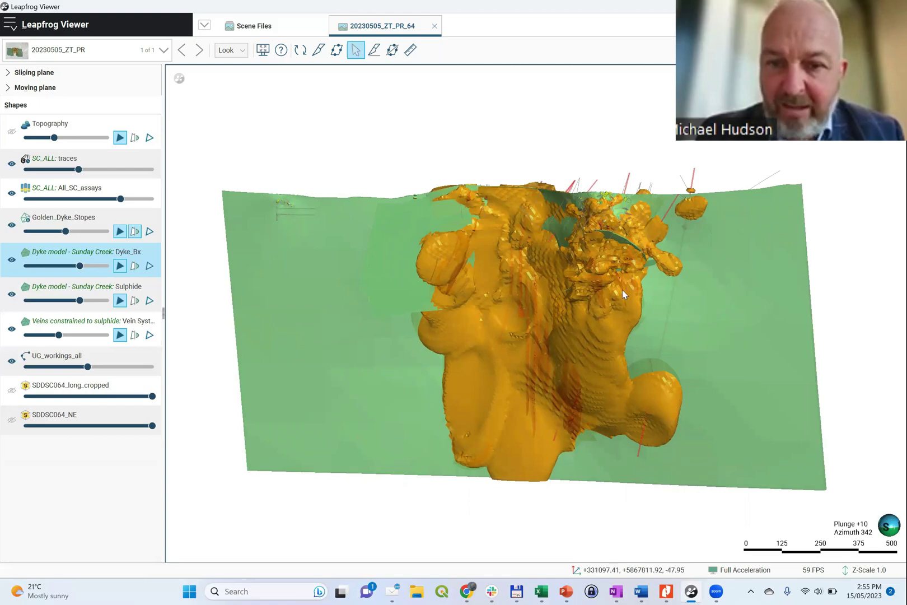
pyautogui.moveTo(696, 350); pyautogui.dragTo(739, 326)
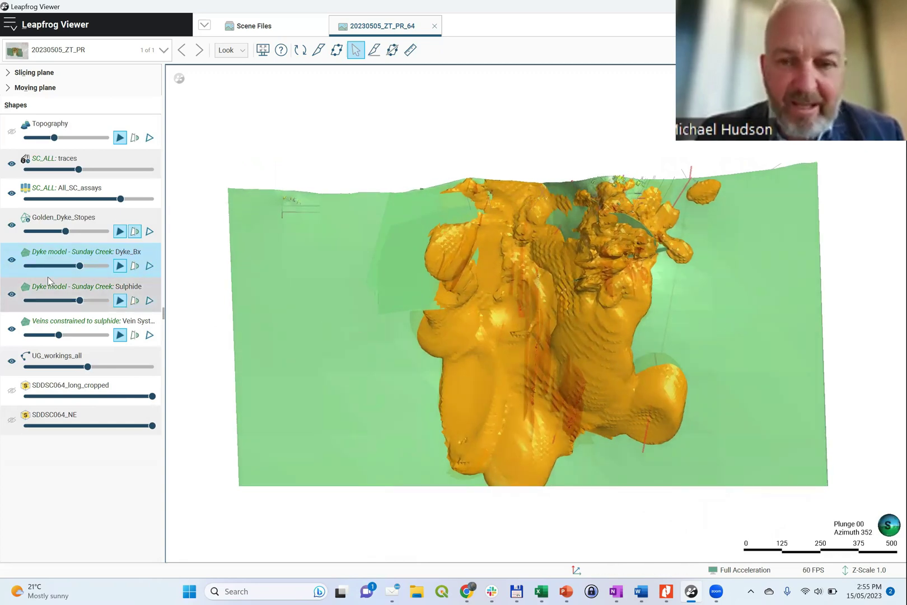
pyautogui.click(12, 260)
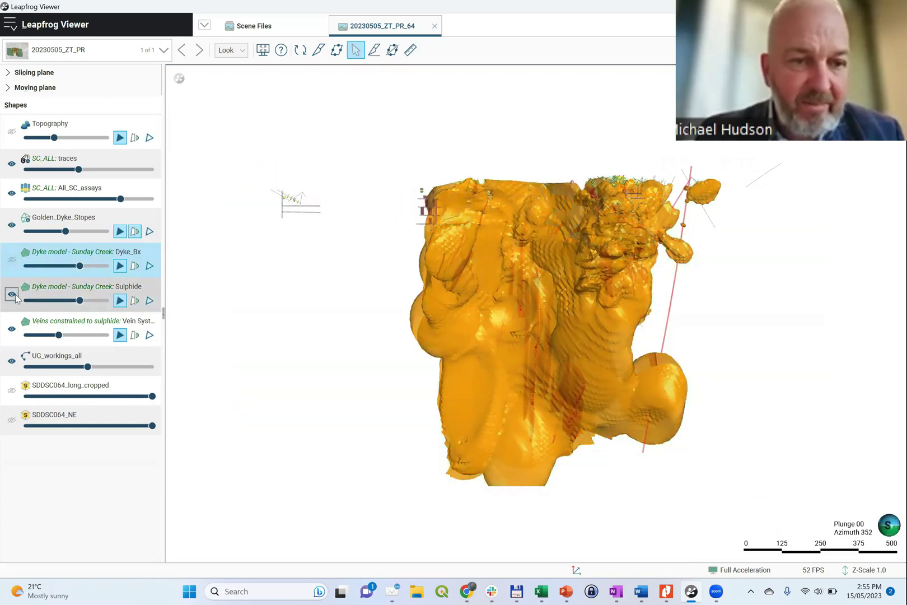
pyautogui.click(12, 295)
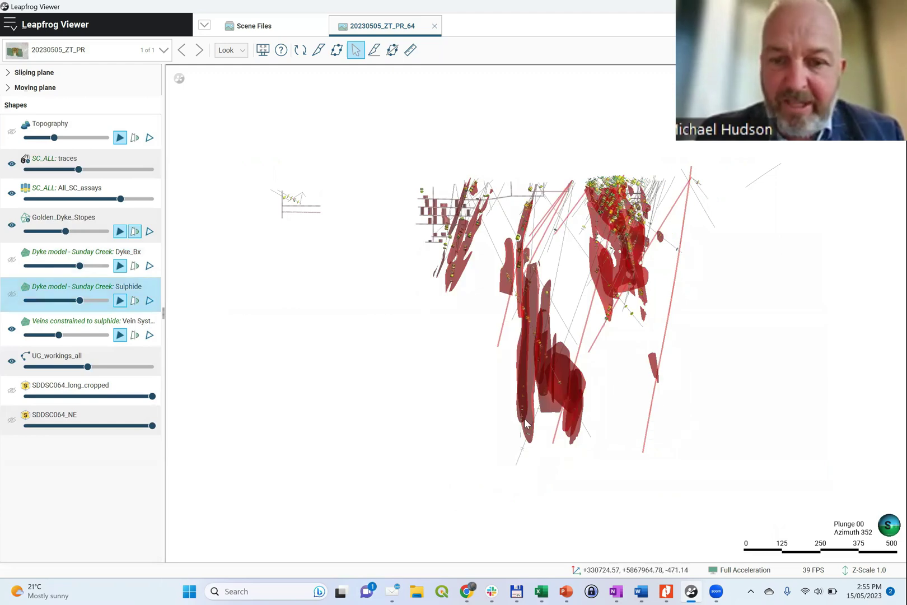
# Step: Hide the vein system and show the assay details of the deep 890.40–890.78 interval in hole SDDSC064
pyautogui.moveTo(542, 443); pyautogui.dragTo(531, 381, button='right')
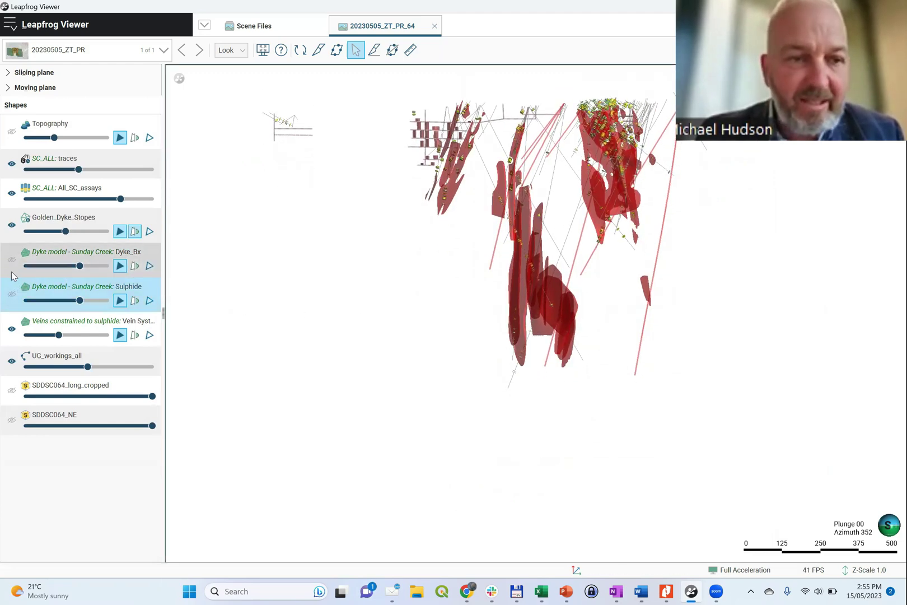
pyautogui.click(11, 330)
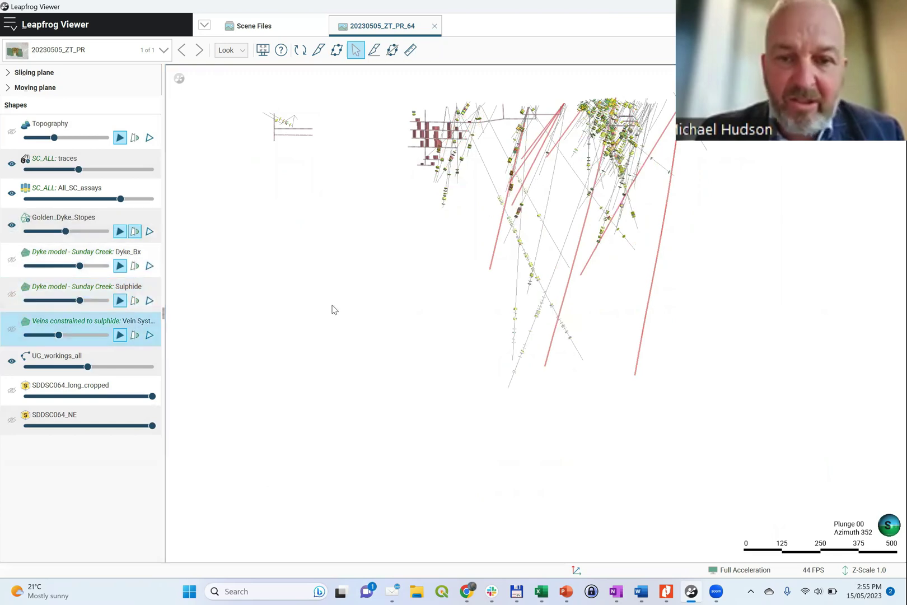
pyautogui.click(520, 354)
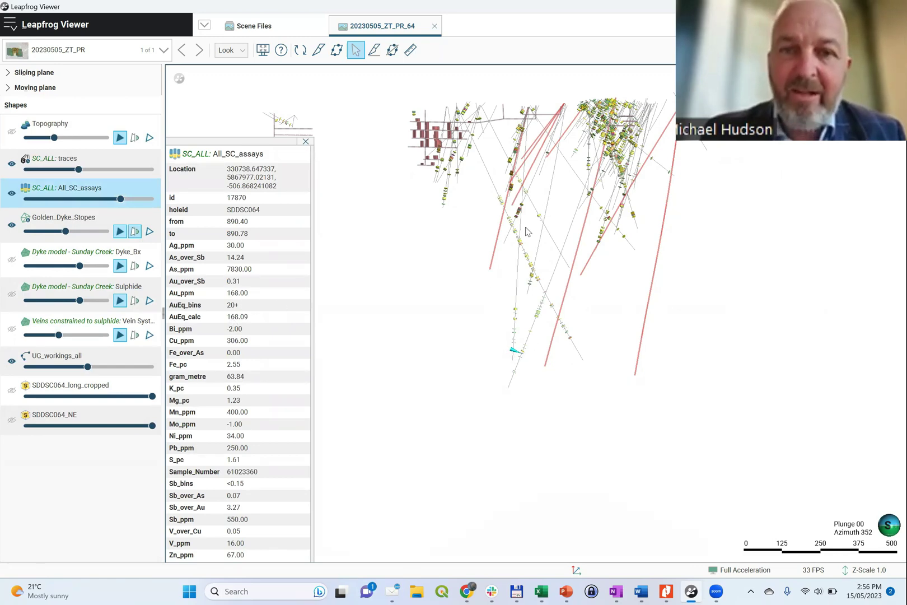
# Step: Measure from the underground workings near surface down to the selected SDDSC064 interval, remove the ruler, and return to selection mode
pyautogui.press('r')
pyautogui.moveTo(535, 107); pyautogui.dragTo(524, 354)
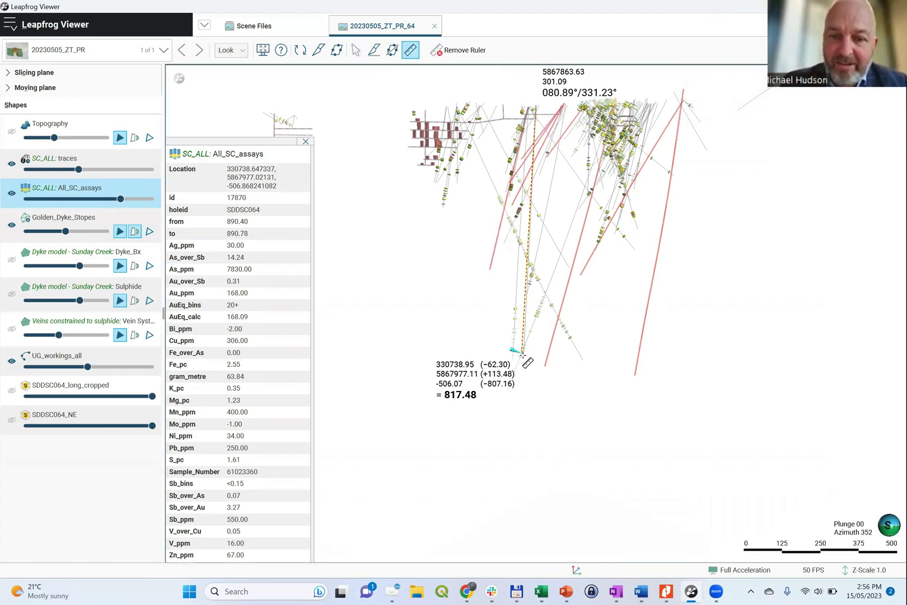
pyautogui.click(445, 53)
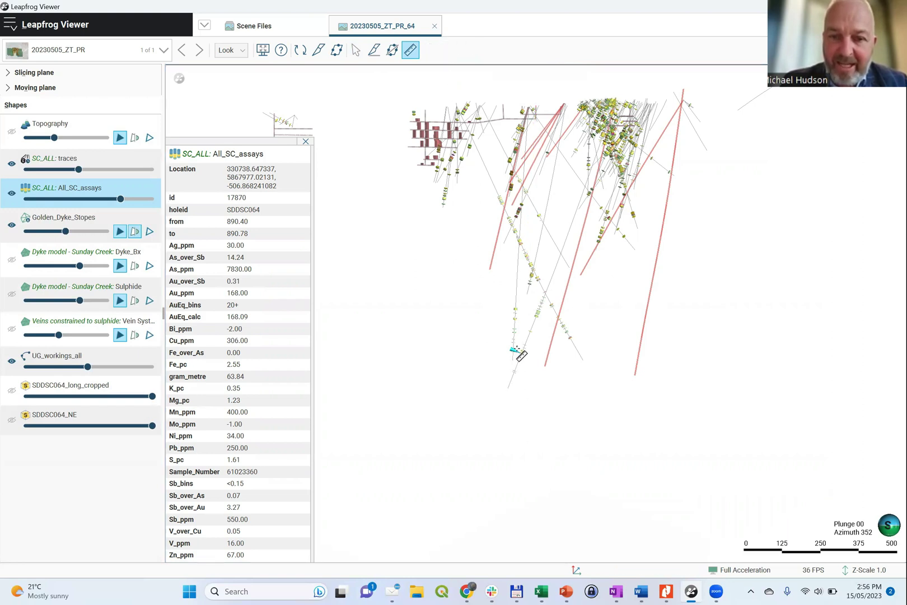
pyautogui.scroll(5, 515, 348)
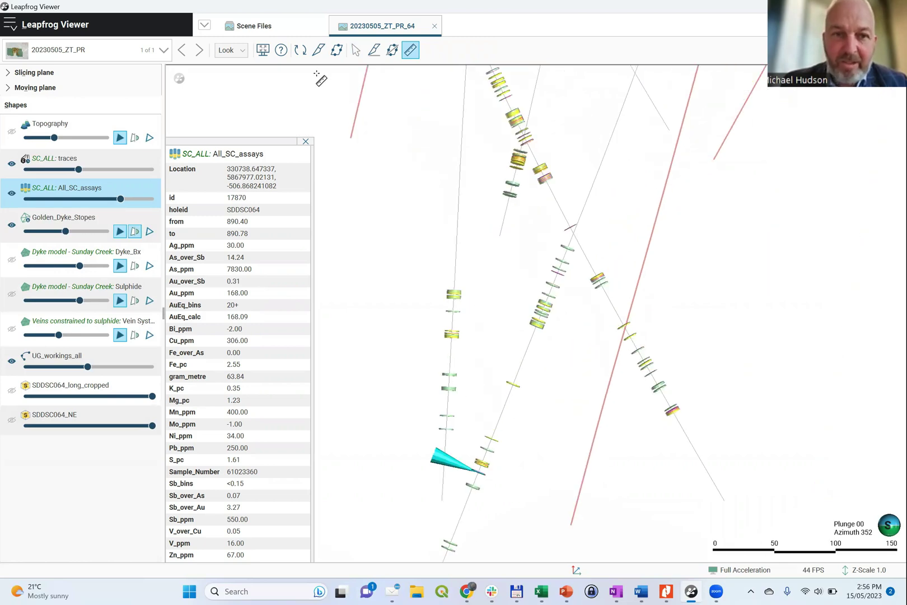
pyautogui.click(355, 54)
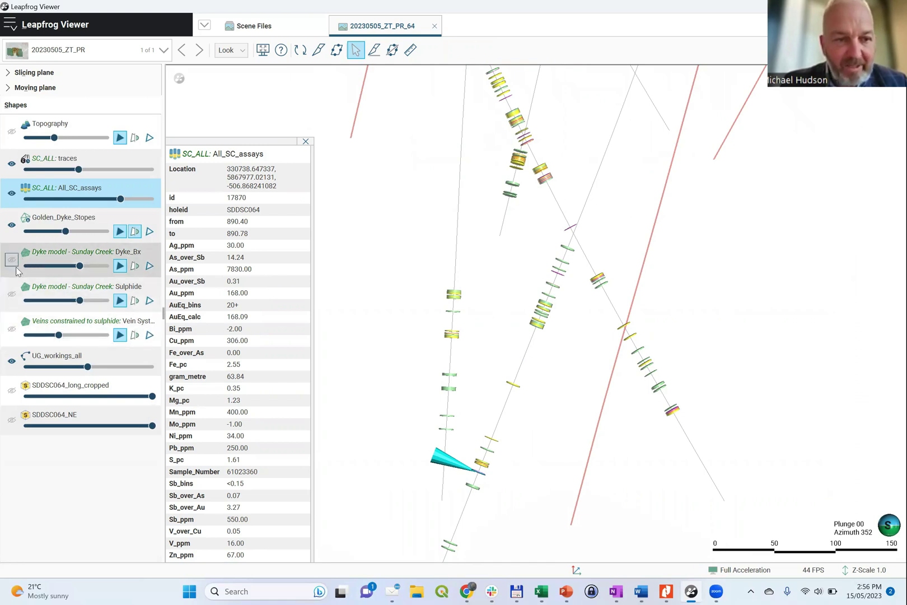
# Step: Display the Sulphide volume and the vein system in turn around the deep assay intervals, hiding each again
pyautogui.click(12, 294)
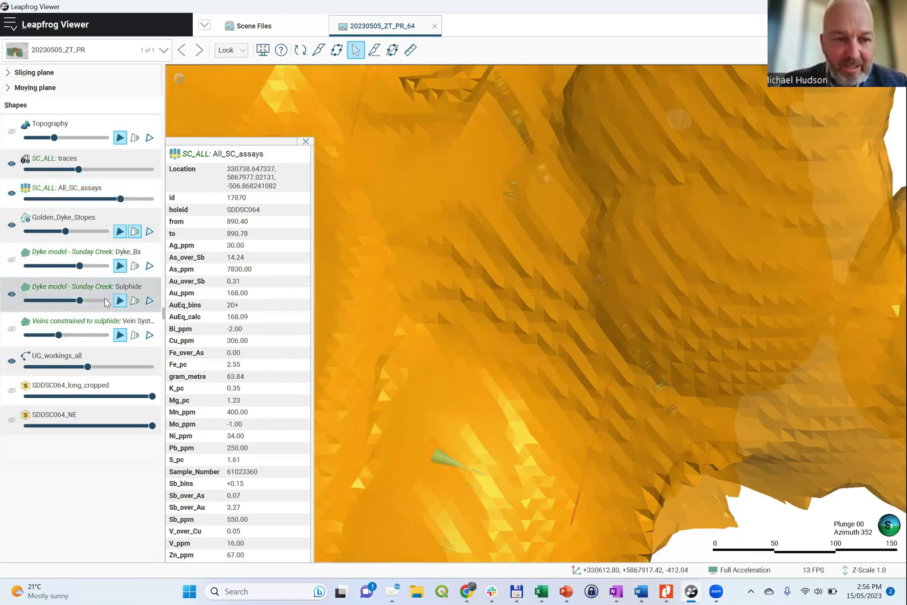
pyautogui.click(12, 293)
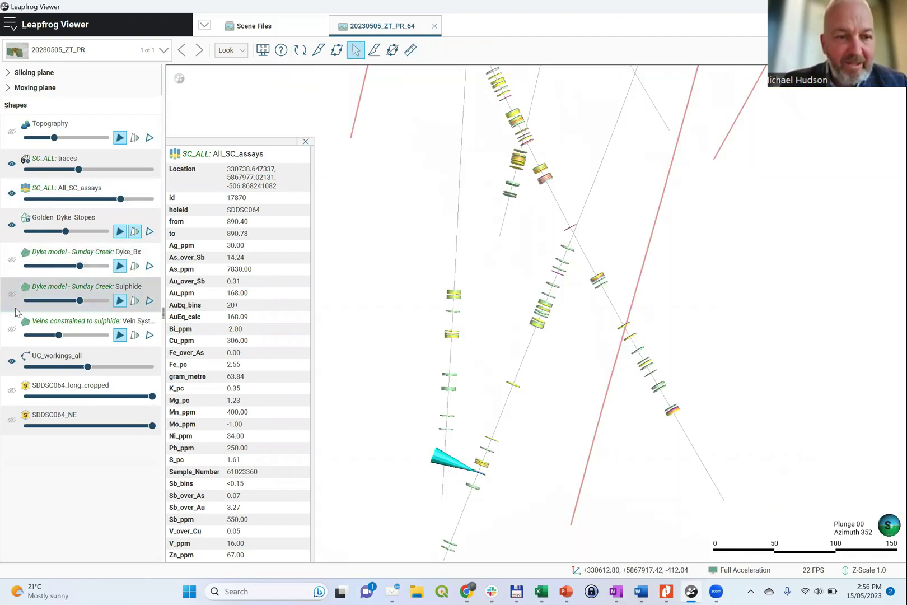
pyautogui.click(12, 329)
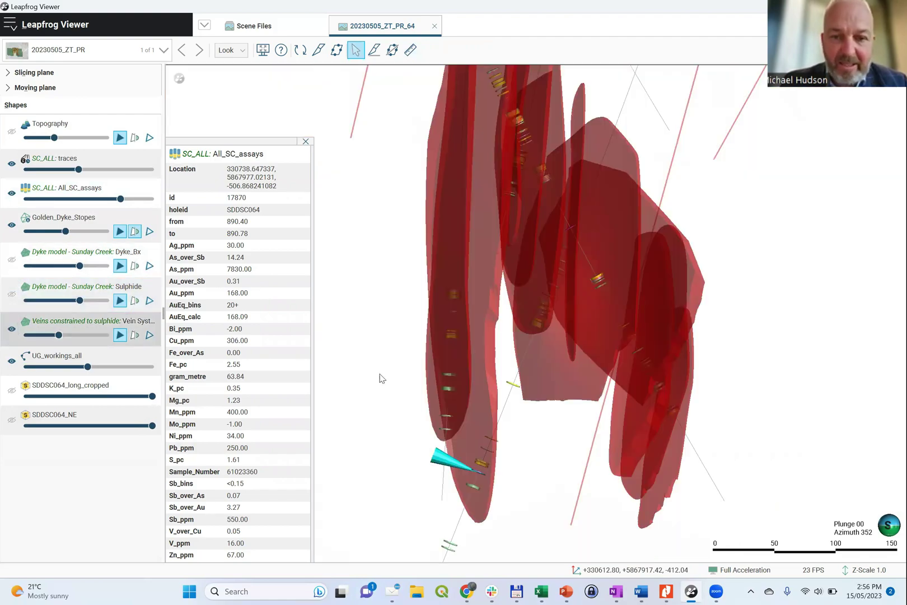
pyautogui.moveTo(442, 388)
pyautogui.mouseDown()
pyautogui.moveTo(343, 387)
pyautogui.moveTo(445, 404)
pyautogui.mouseUp()
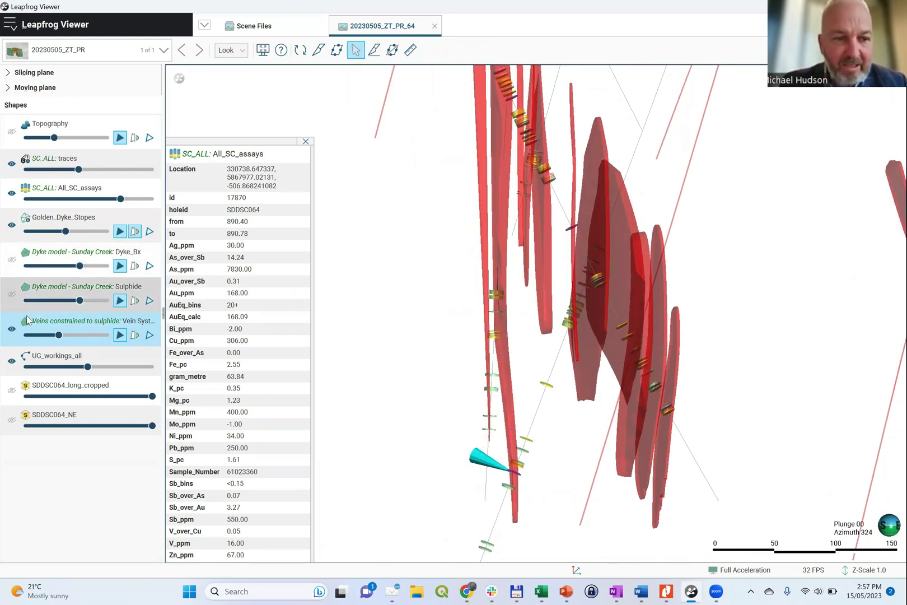
pyautogui.click(12, 329)
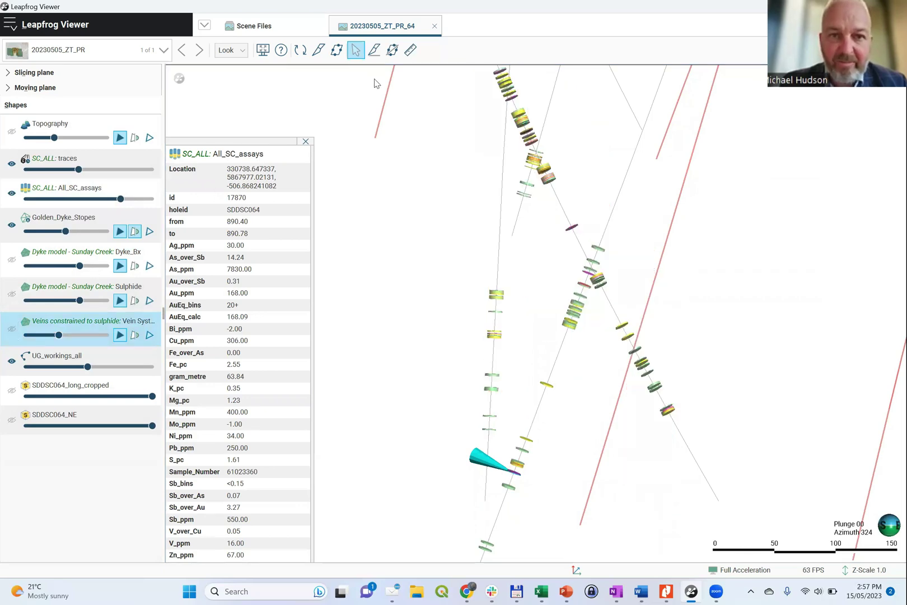
# Step: Measure from the deep SDDSC064 interval up to the lower yellow assay intercept in the neighbouring hole
pyautogui.click(410, 53)
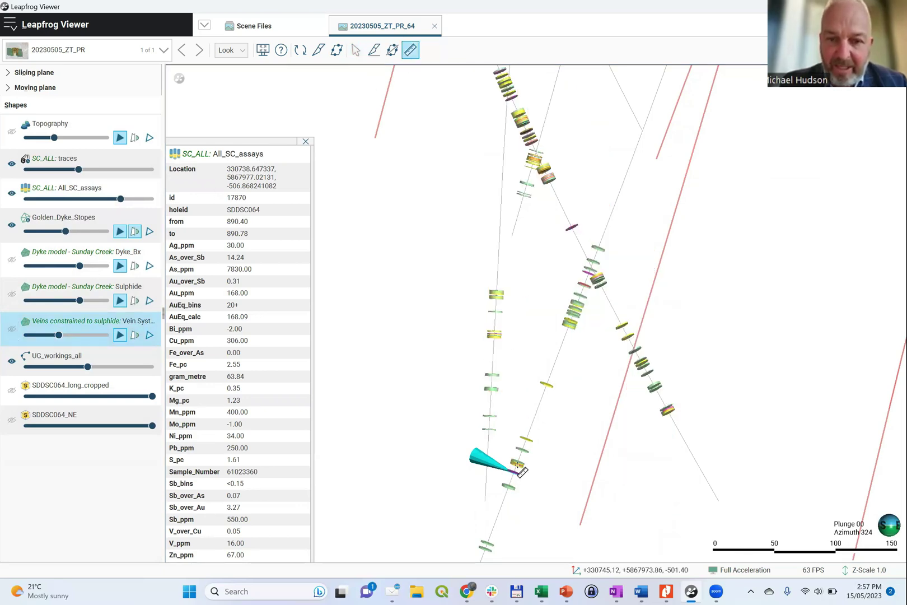
pyautogui.moveTo(518, 468); pyautogui.dragTo(527, 439)
pyautogui.click(498, 295)
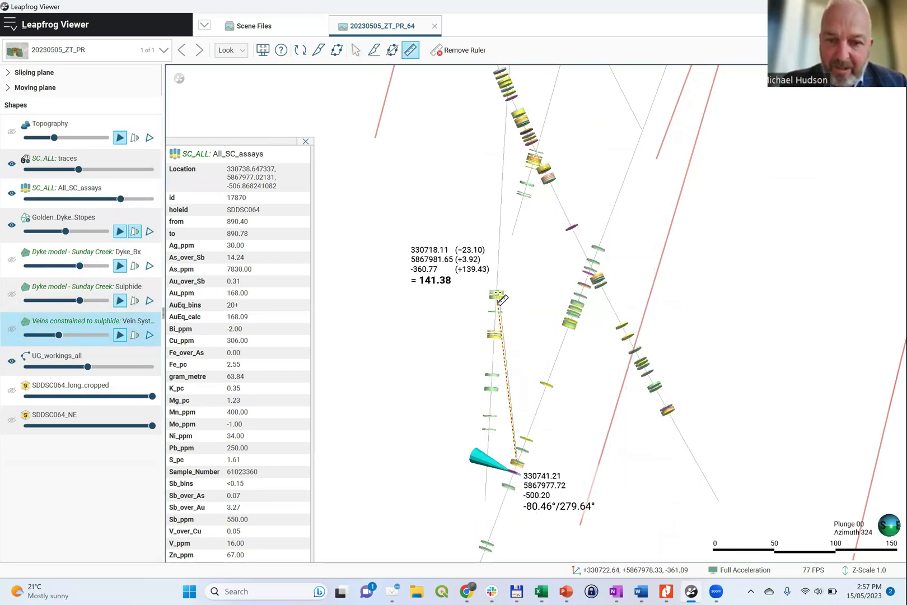
pyautogui.moveTo(498, 295); pyautogui.dragTo(499, 331)
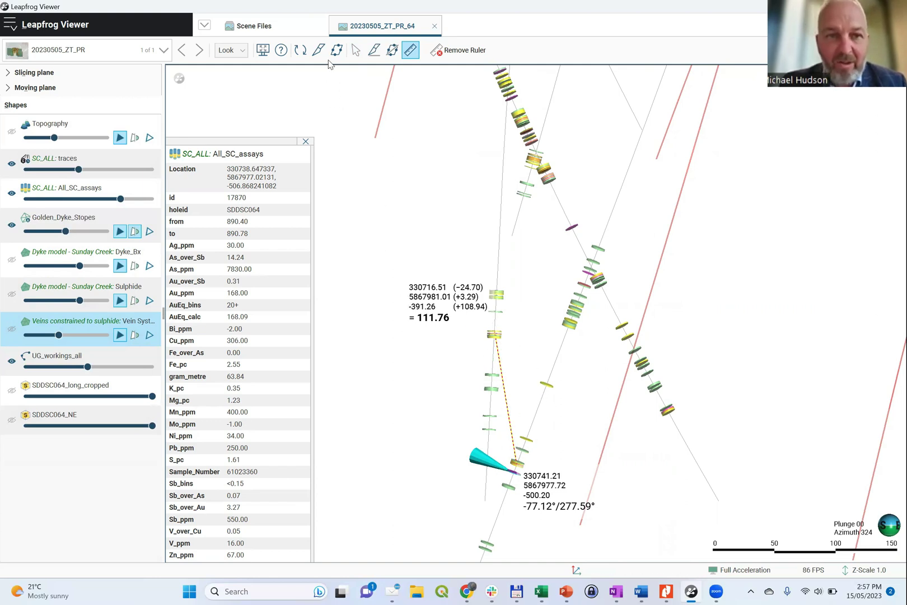
# Step: Show the vein system around the ruler line and examine how the veins connect the deep intercepts
pyautogui.click(355, 50)
pyautogui.moveTo(456, 367); pyautogui.dragTo(605, 359)
pyautogui.moveTo(536, 296); pyautogui.dragTo(587, 298)
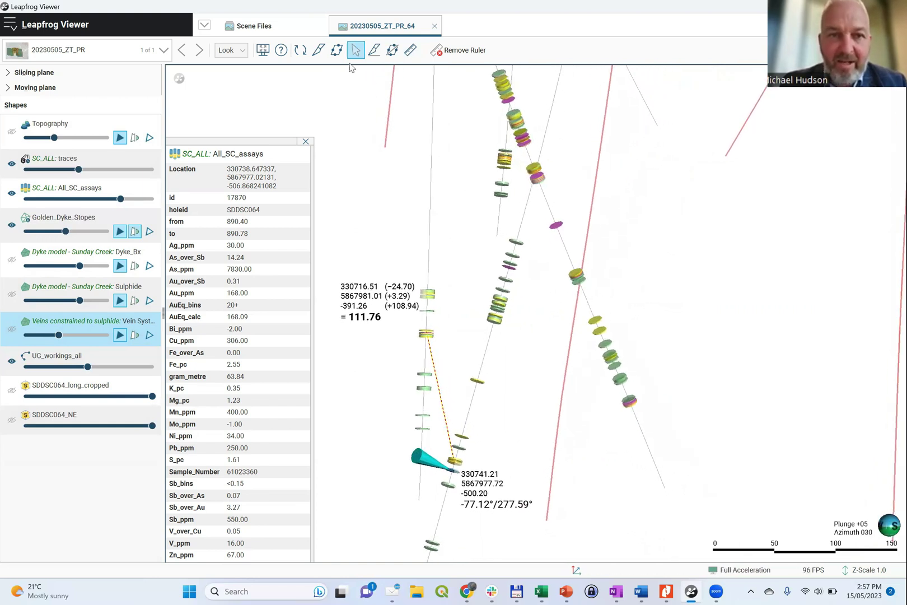
pyautogui.moveTo(521, 260); pyautogui.dragTo(316, 276)
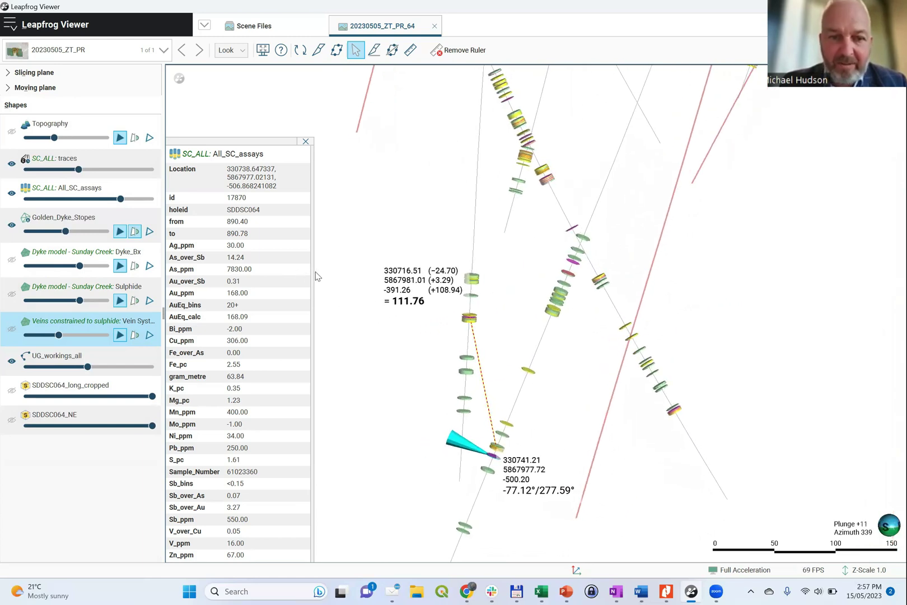
pyautogui.click(11, 329)
pyautogui.moveTo(579, 378); pyautogui.dragTo(597, 275)
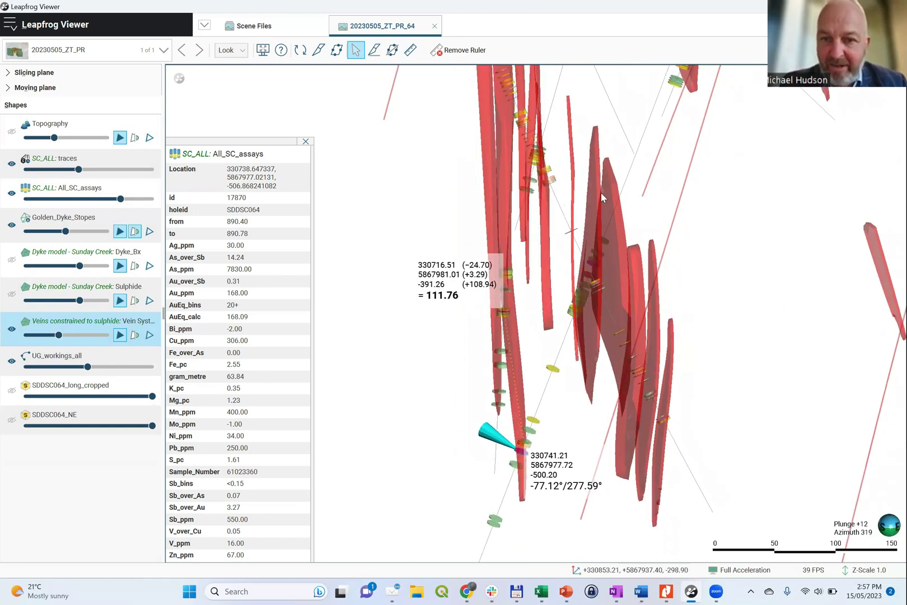
pyautogui.moveTo(612, 324); pyautogui.dragTo(657, 310)
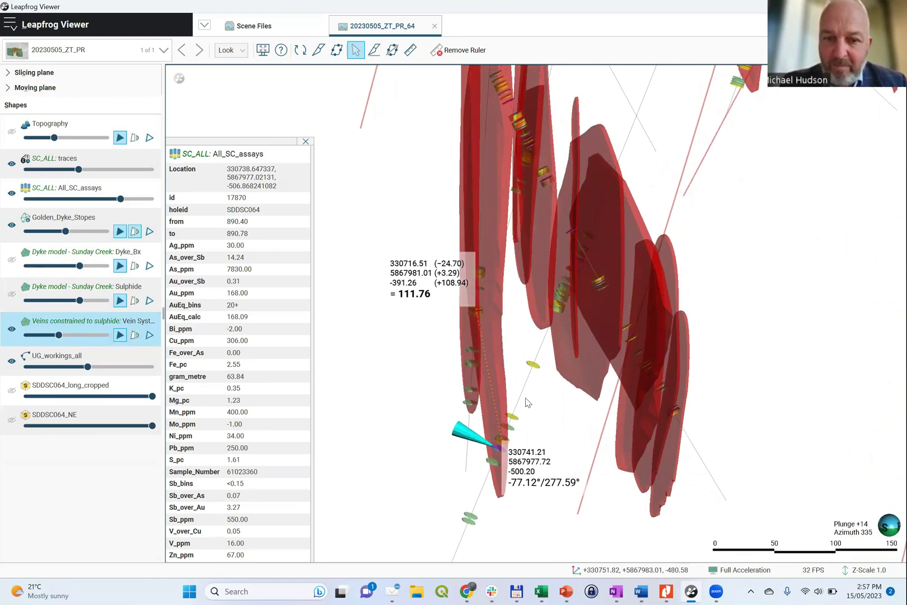
pyautogui.click(355, 53)
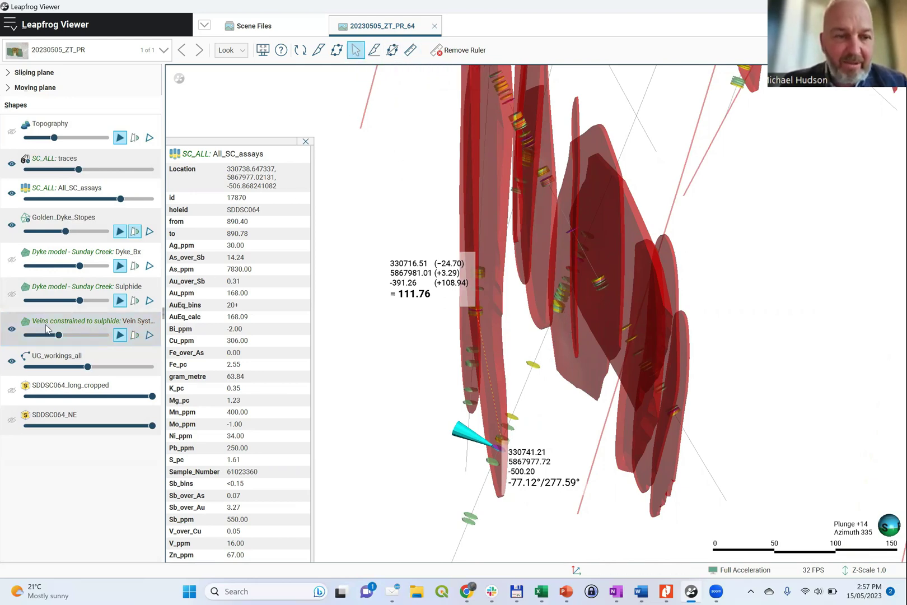
# Step: Hide the vein system and replace the ruler line with a measurement between the mid-depth assay intercepts of the two crossing drillholes
pyautogui.click(12, 329)
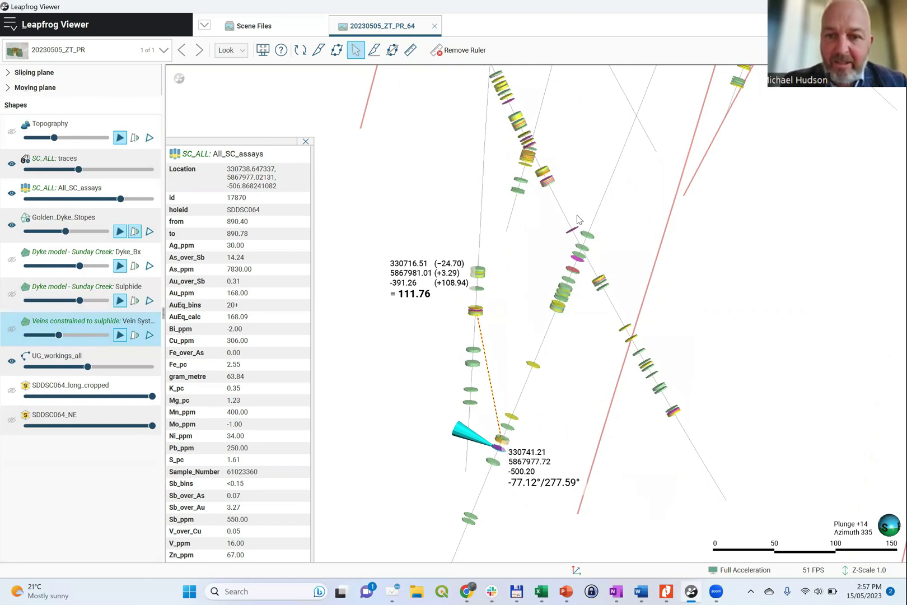
pyautogui.click(435, 51)
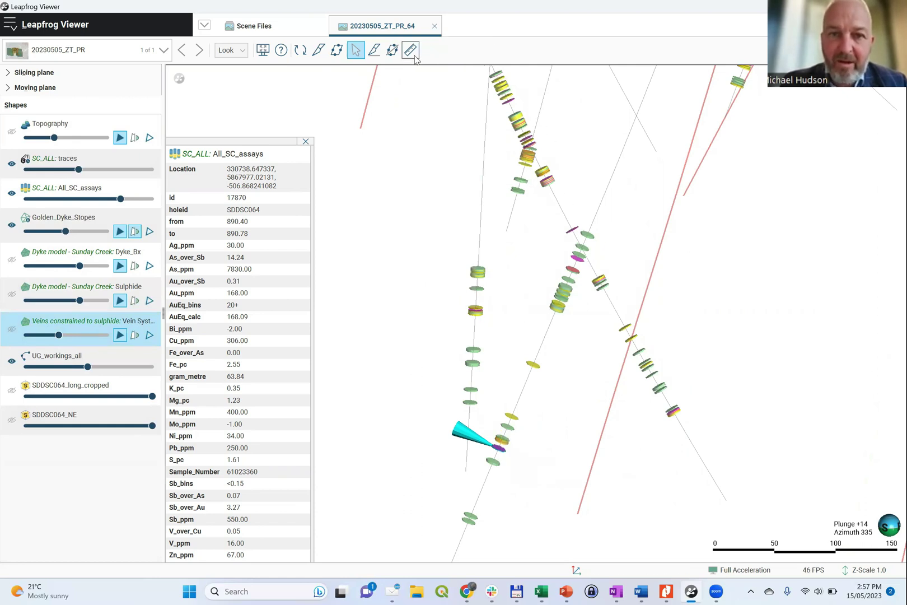
pyautogui.click(413, 54)
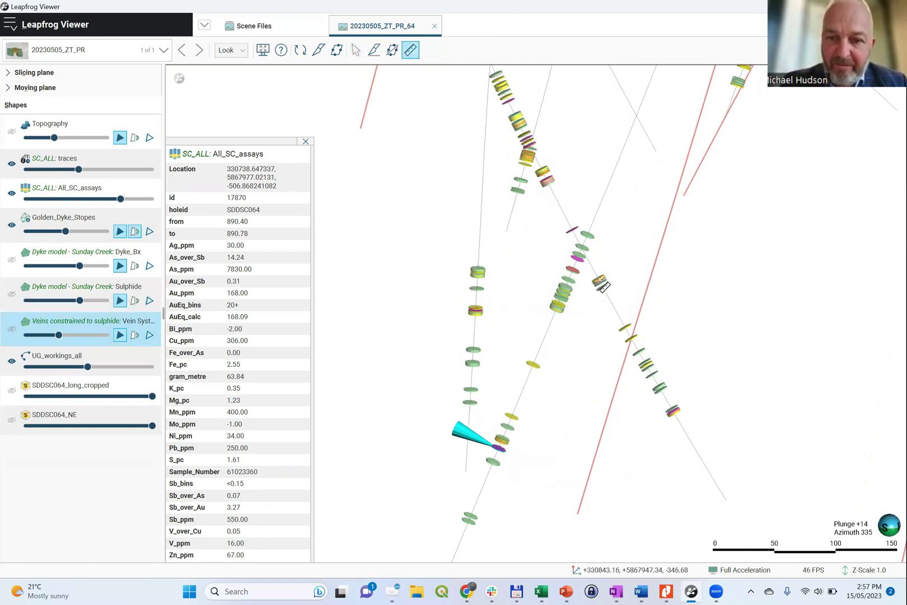
pyautogui.moveTo(601, 283); pyautogui.dragTo(573, 274)
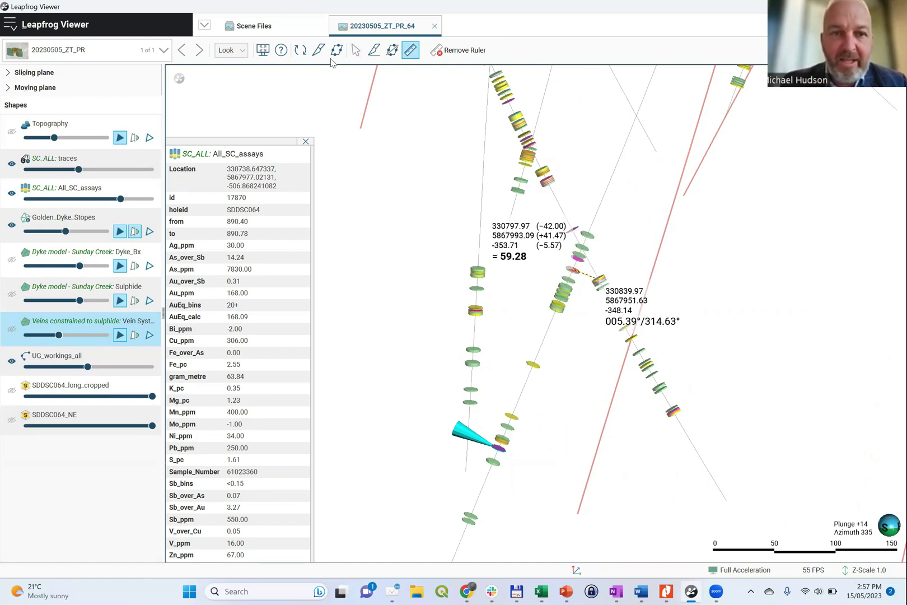
pyautogui.click(356, 50)
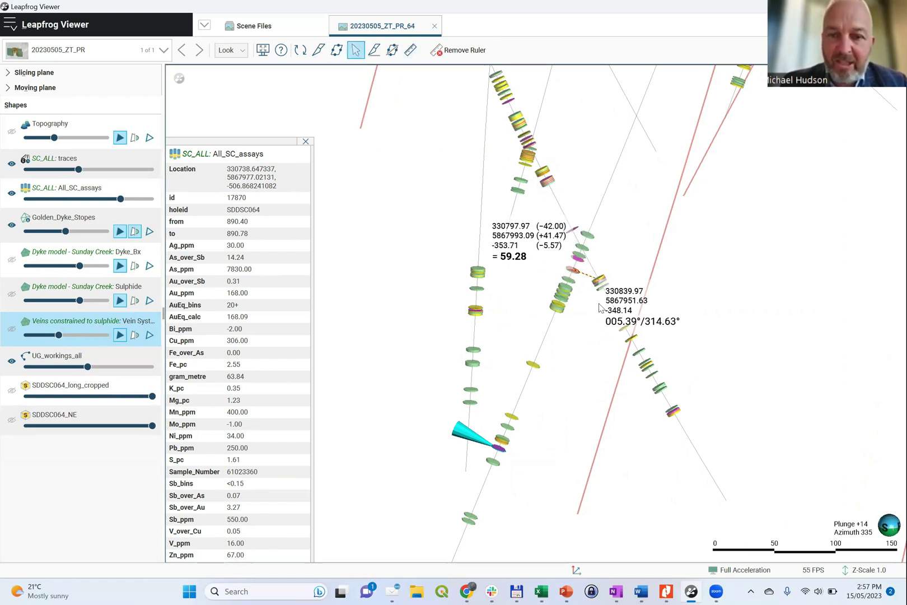
# Step: Show the vein system around the new ruler line, examine the vein shapes from several angles, and hide it again
pyautogui.moveTo(585, 310); pyautogui.dragTo(535, 309)
pyautogui.click(12, 329)
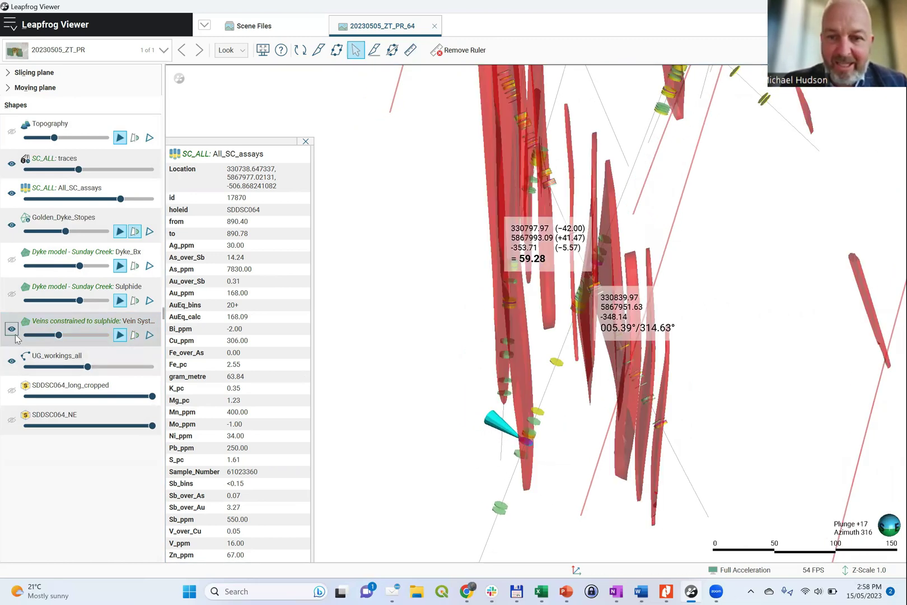
pyautogui.moveTo(605, 336); pyautogui.dragTo(726, 336)
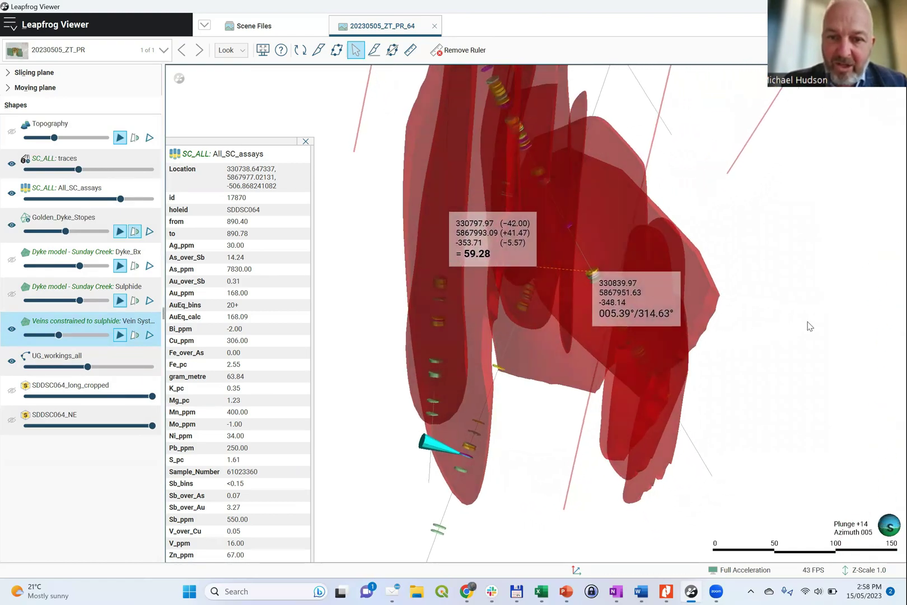
pyautogui.moveTo(668, 329)
pyautogui.mouseDown()
pyautogui.moveTo(596, 330)
pyautogui.moveTo(691, 329)
pyautogui.moveTo(583, 328)
pyautogui.moveTo(653, 329)
pyautogui.mouseUp()
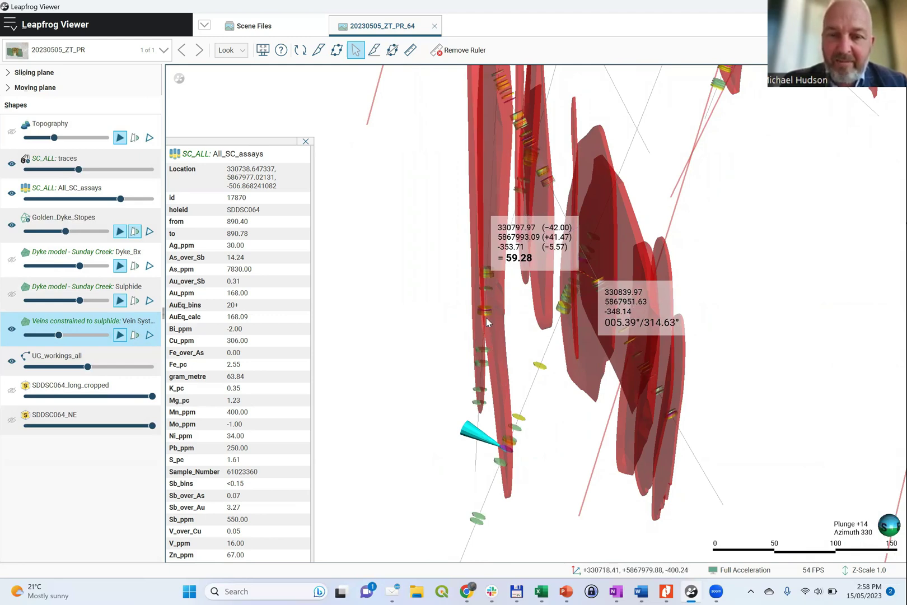
pyautogui.scroll(-2, 487, 322)
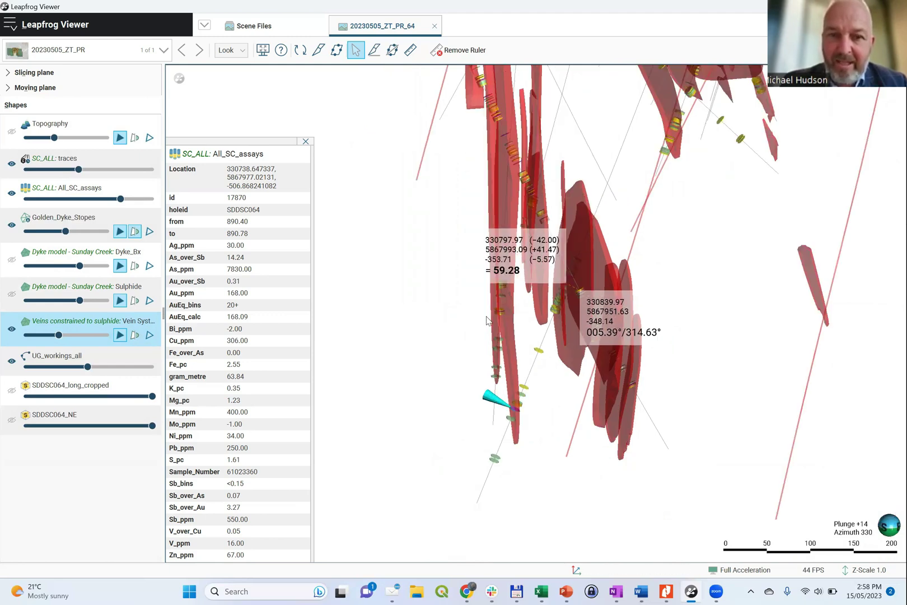
pyautogui.click(13, 328)
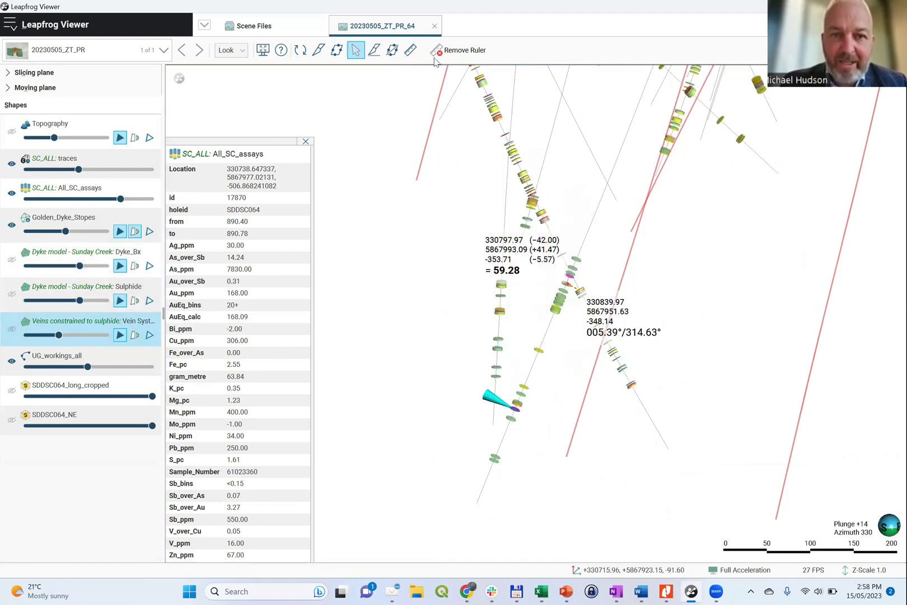
# Step: Measure from two upper intercepts in the neighbouring hole down to the deep SDDSC064 interval, and remove the ruler
pyautogui.click(411, 51)
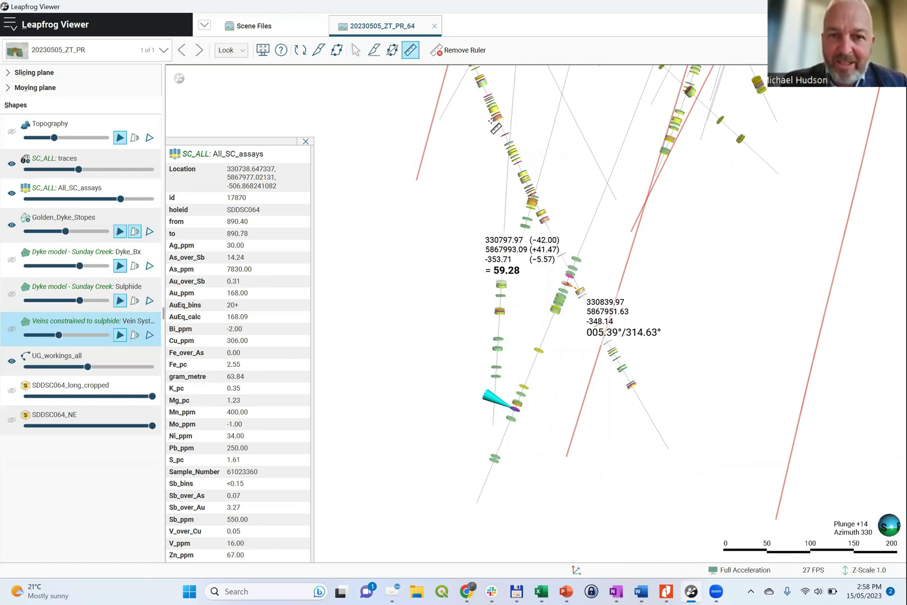
pyautogui.moveTo(486, 87); pyautogui.dragTo(518, 415)
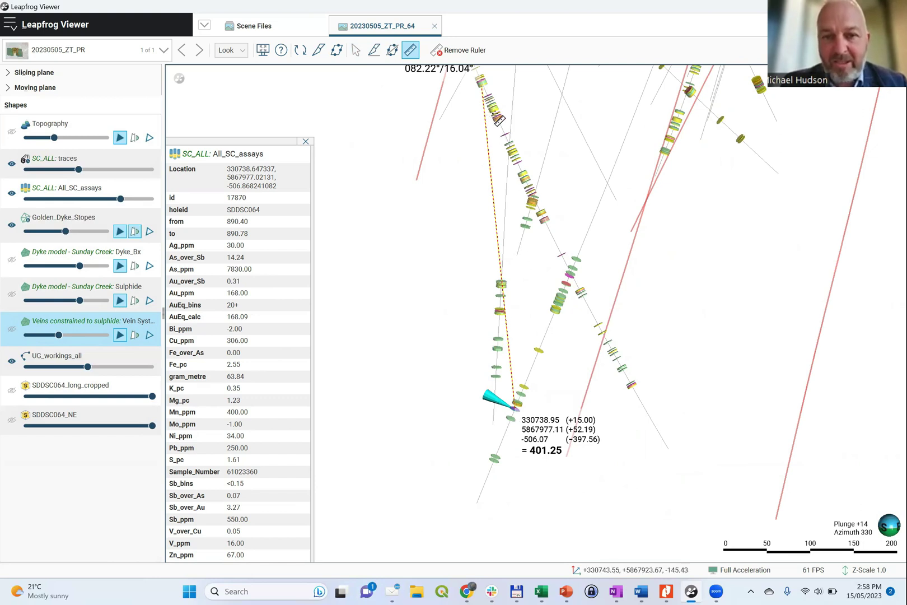
pyautogui.moveTo(498, 119); pyautogui.dragTo(516, 414)
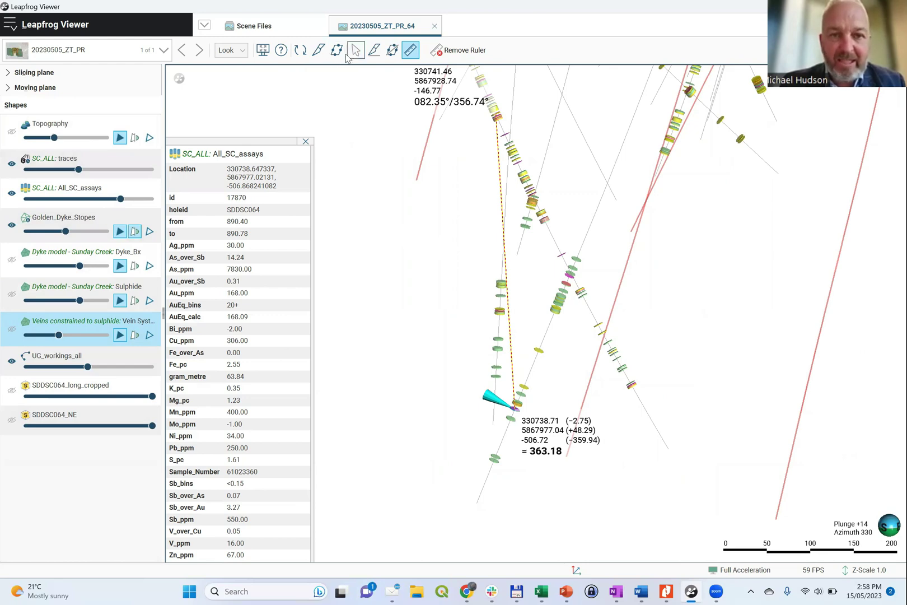
pyautogui.click(445, 52)
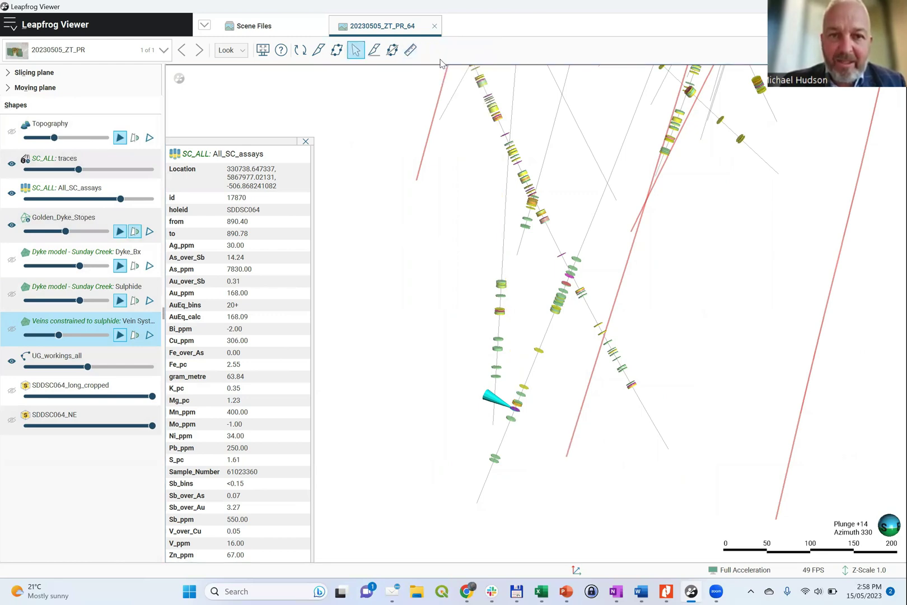
# Step: Examine the full drilling pattern in near-horizontal side view, comparing the deep SDDSC064 interval with the shallow drilling and underground workings
pyautogui.scroll(-5, 482, 203)
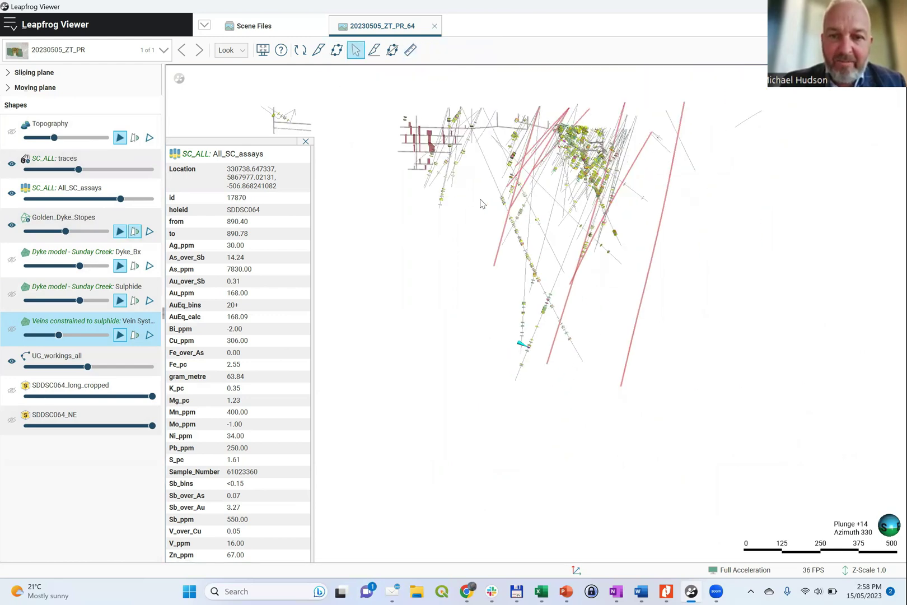
pyautogui.moveTo(584, 301); pyautogui.dragTo(548, 289)
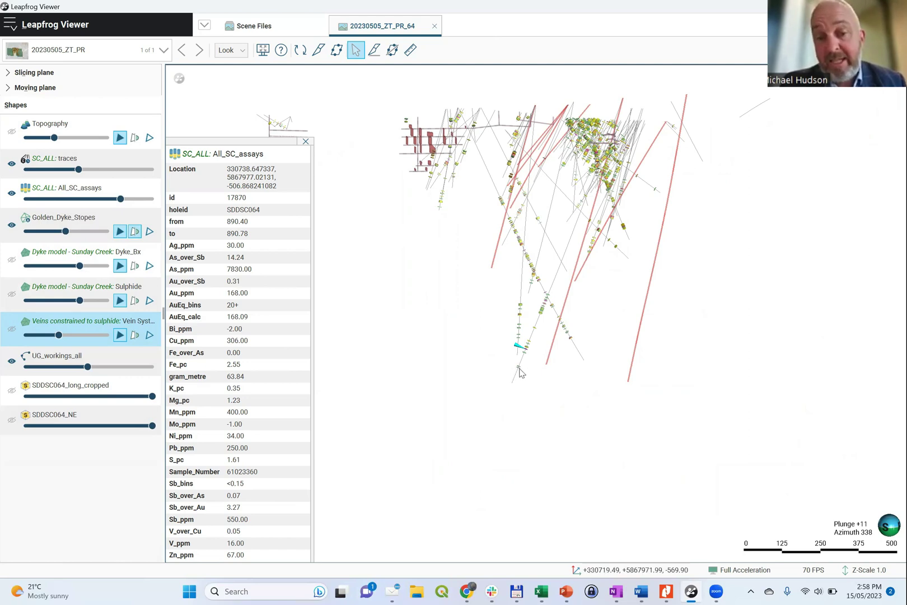
pyautogui.moveTo(522, 368); pyautogui.dragTo(452, 212)
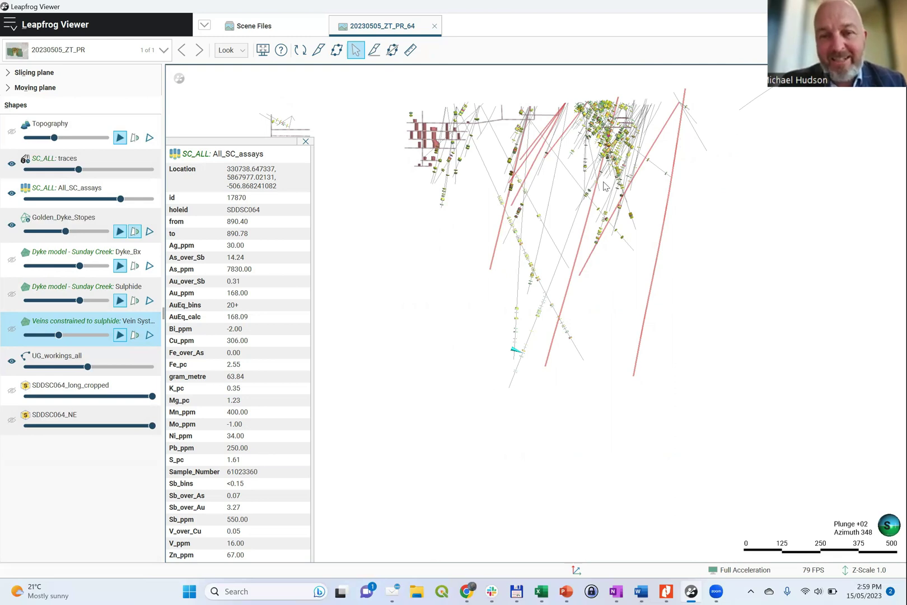
pyautogui.moveTo(545, 208); pyautogui.dragTo(560, 232, button='right')
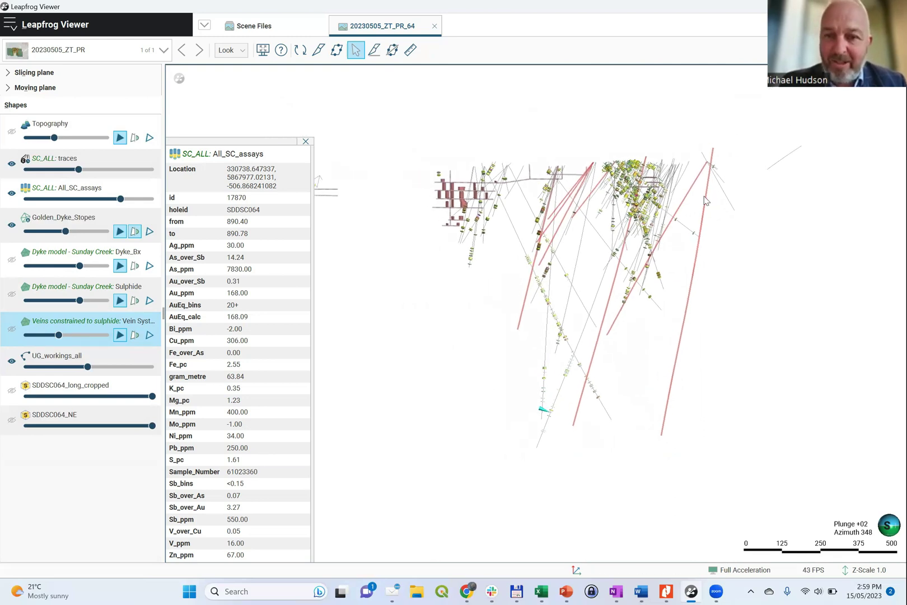
pyautogui.scroll(3, 675, 216)
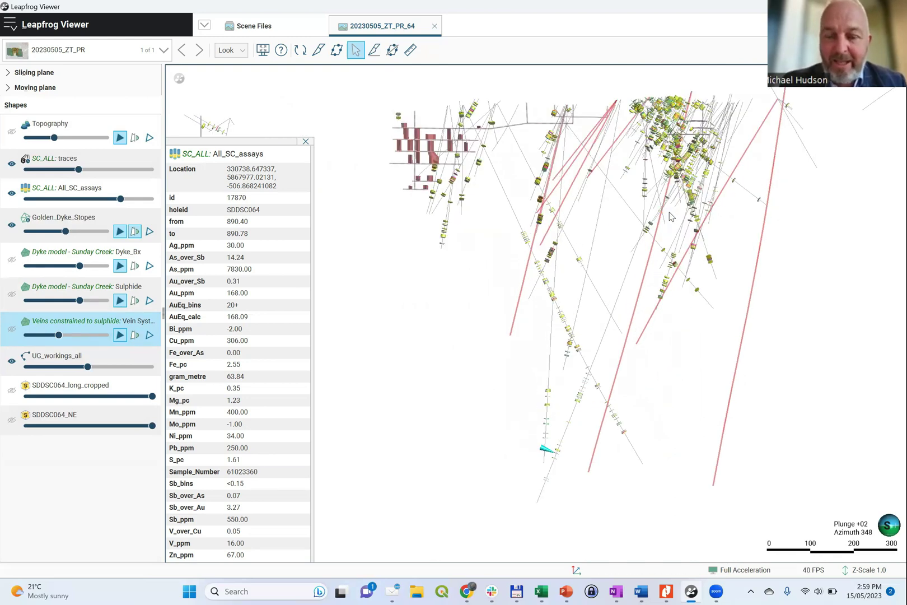